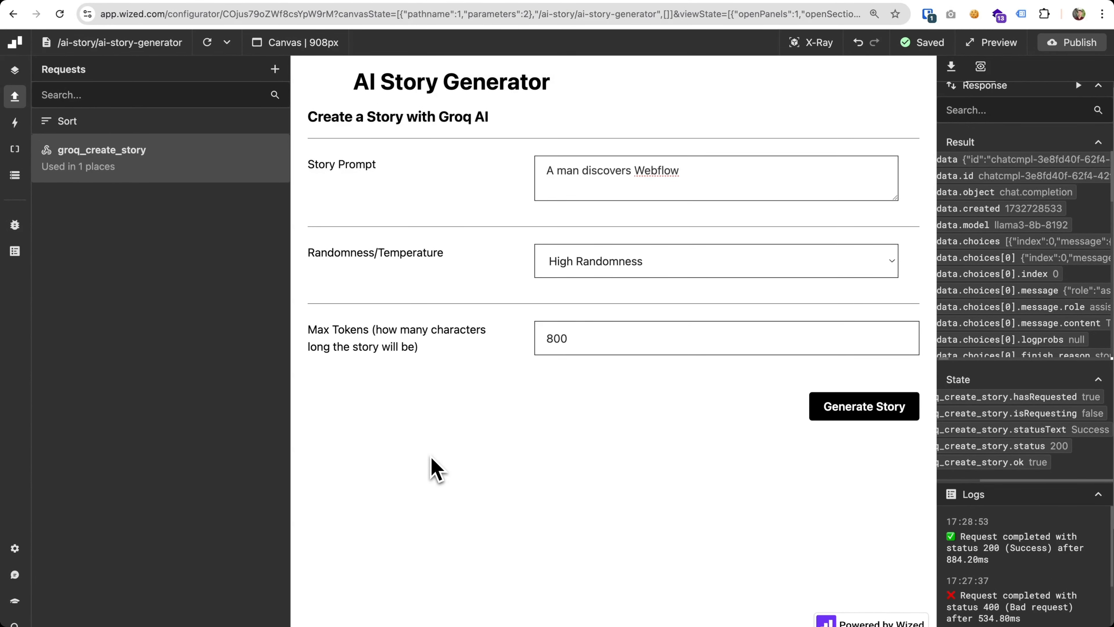
Examine the groq_create_story response data and view the page's configured elements on the canvas with X-Ray
scroll(447, 484, right, 2)
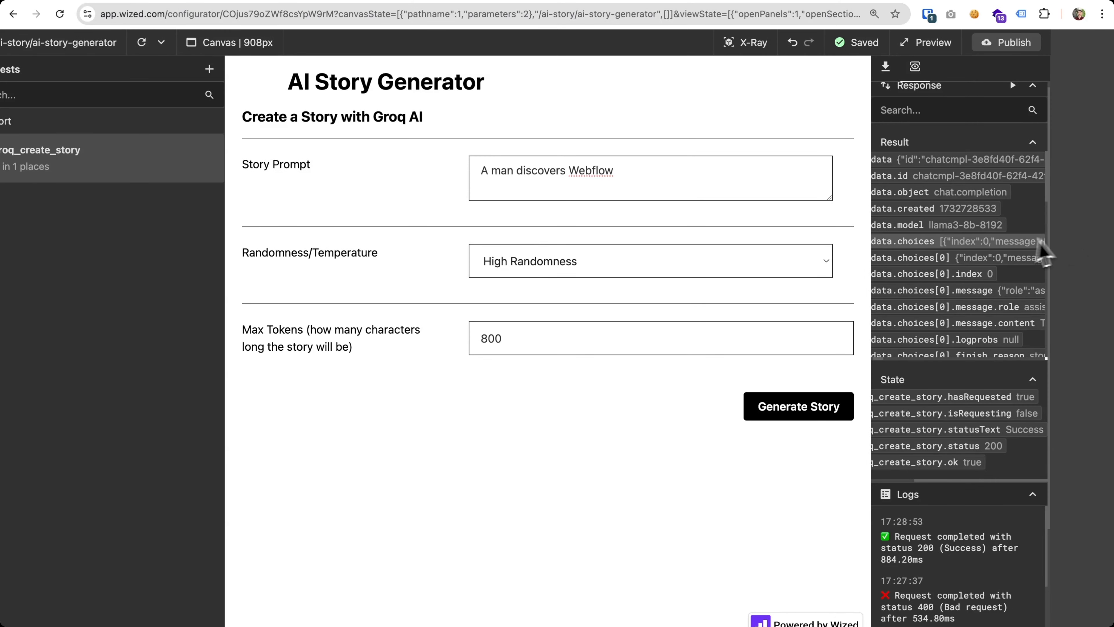
scroll(1005, 249, left, 4)
scroll(1006, 248, left, 2)
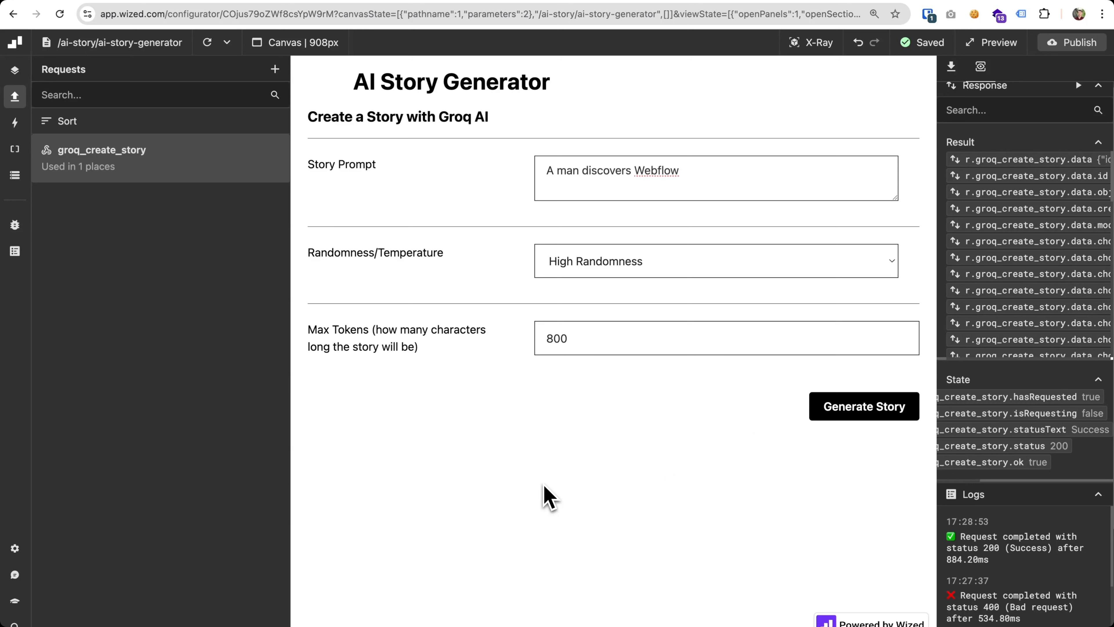
click(807, 43)
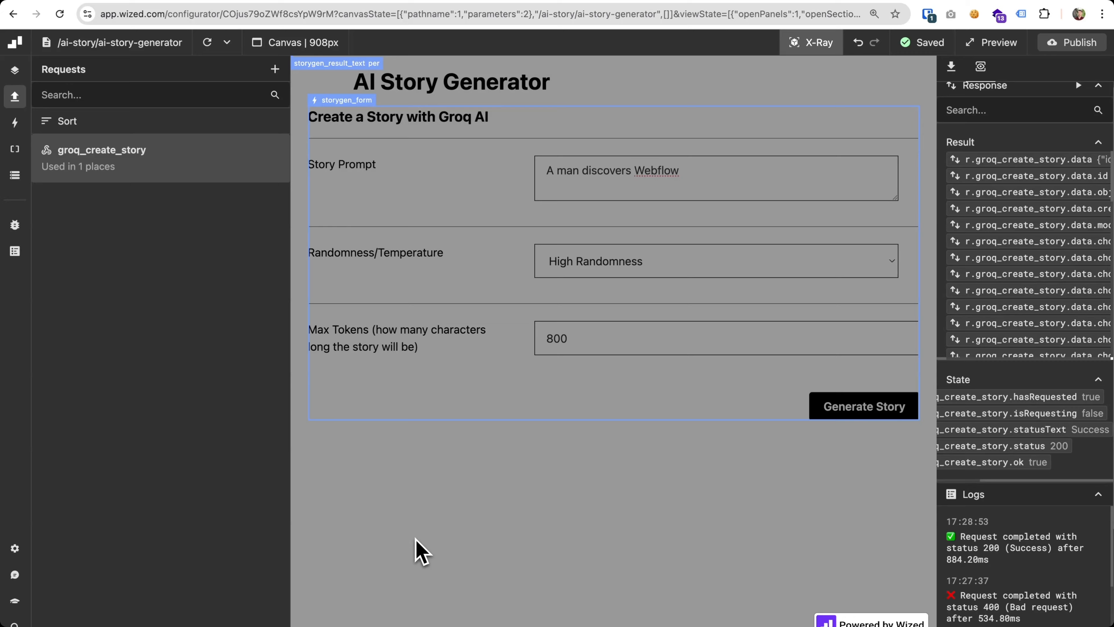
click(809, 43)
Set the storygen_spinner element's Render if condition to "return r.groq_create_story.isRequesting;" and run the function to check it
click(15, 149)
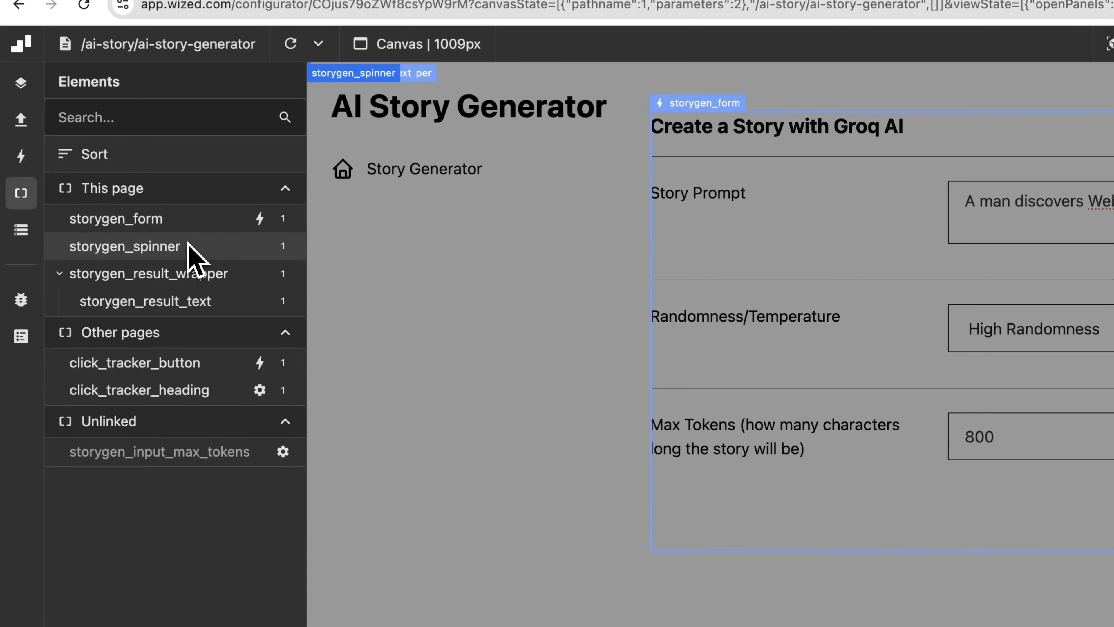
click(193, 251)
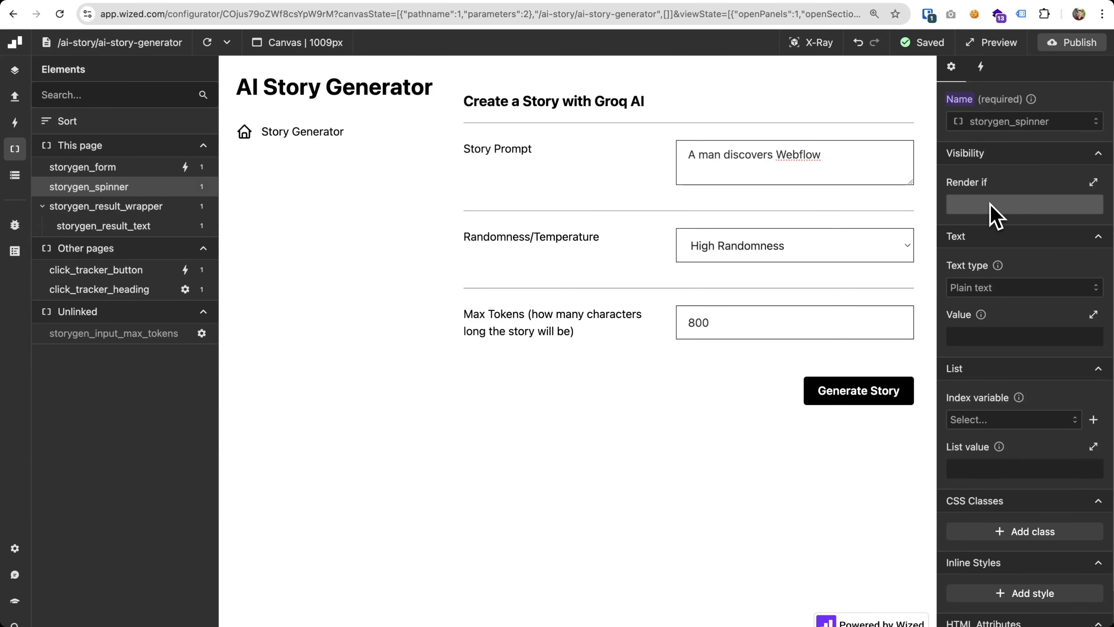
click(991, 204)
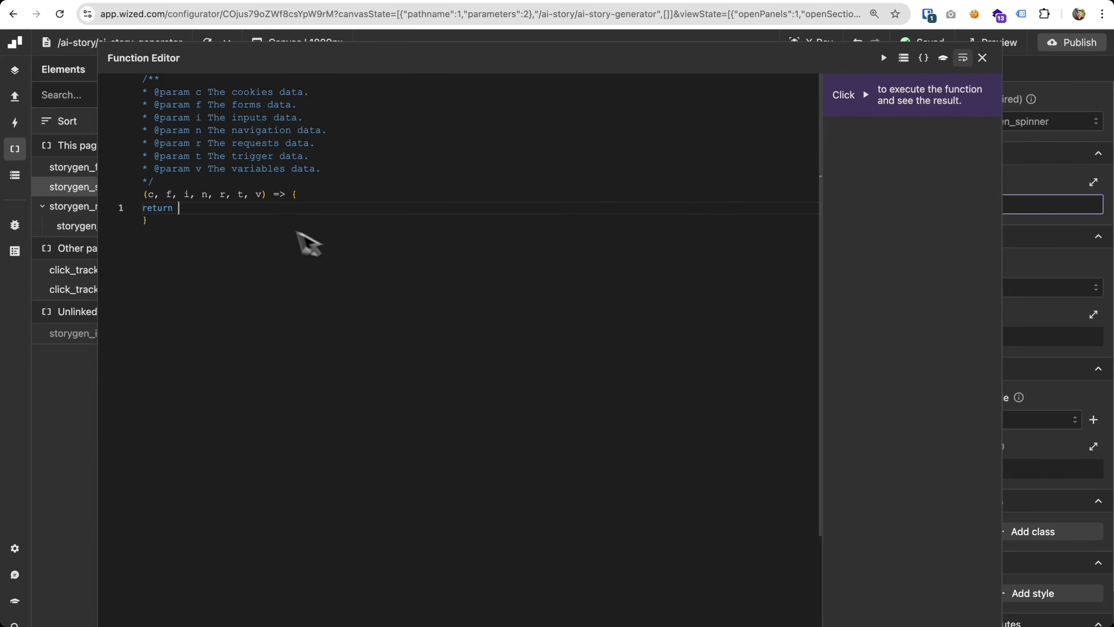
click(903, 57)
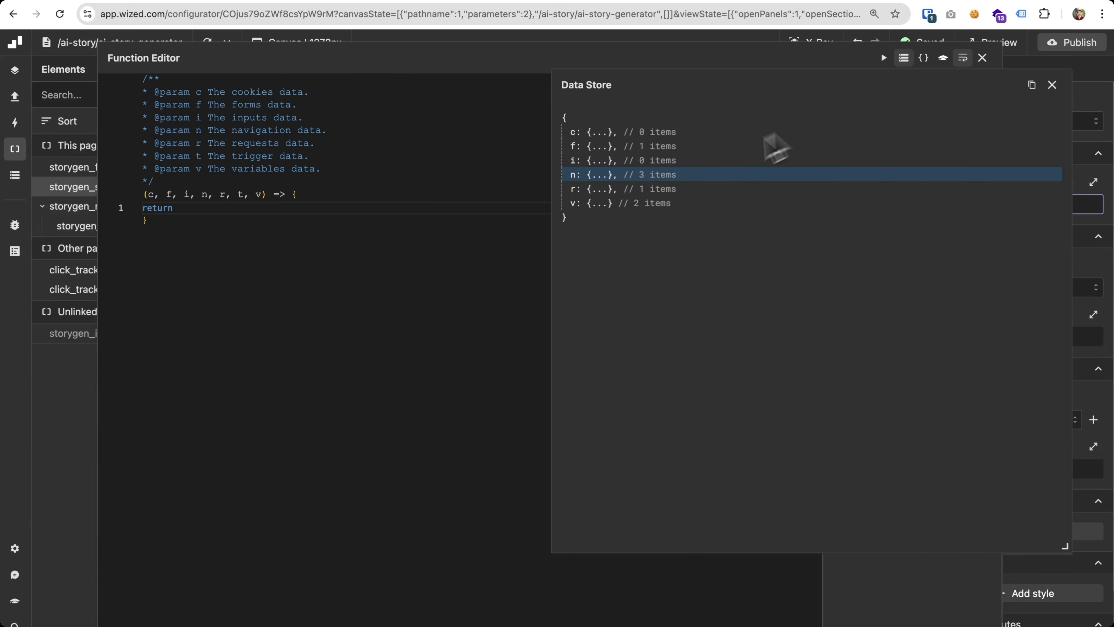
click(609, 190)
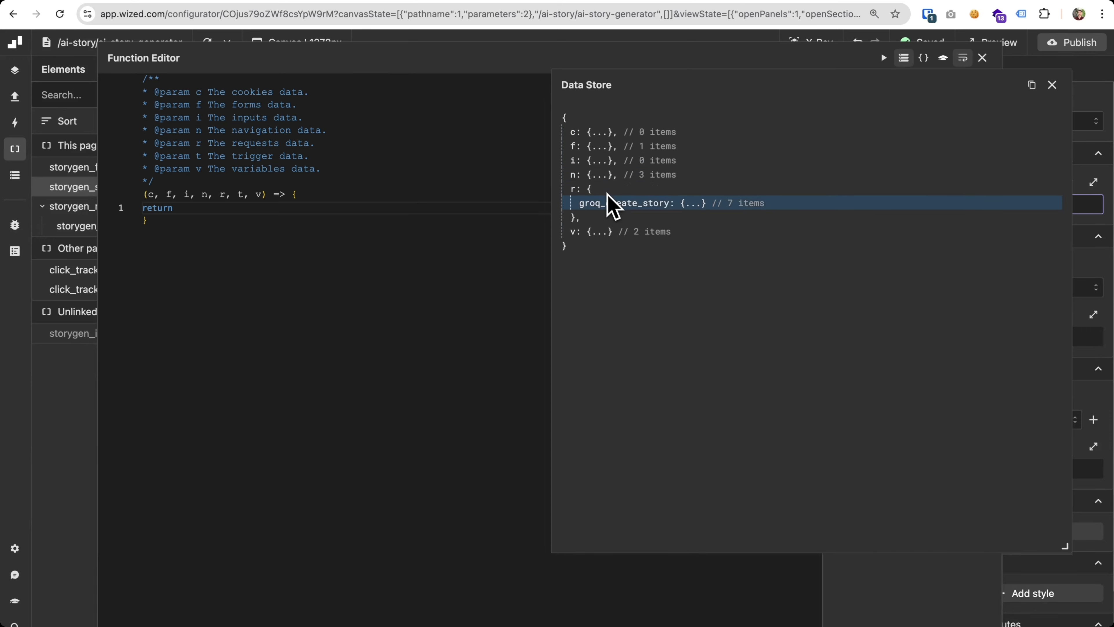
click(698, 204)
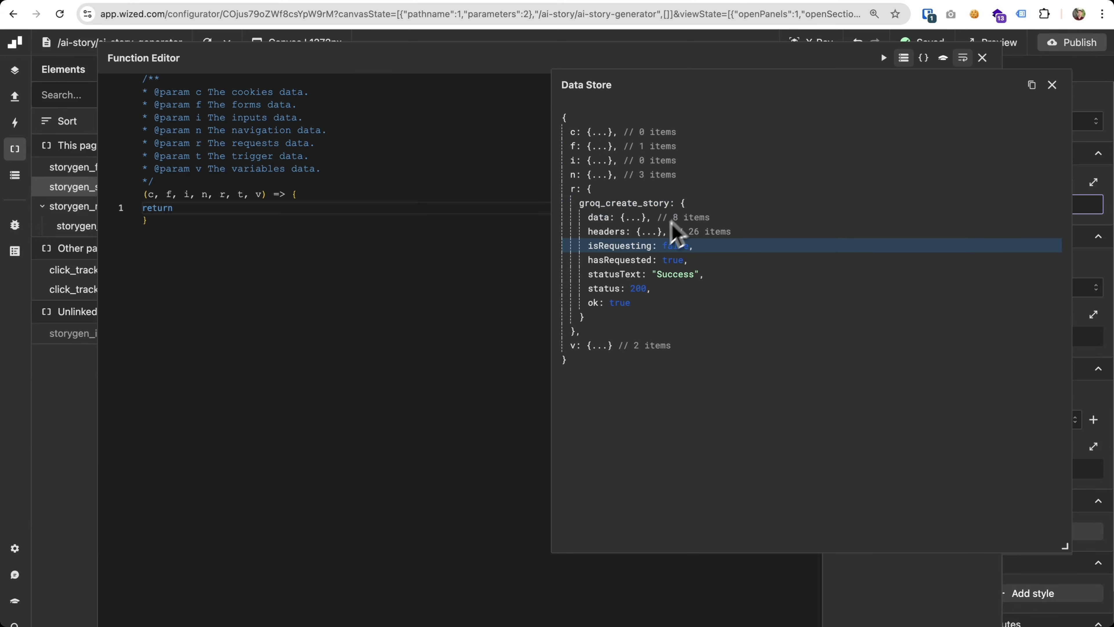
click(637, 246)
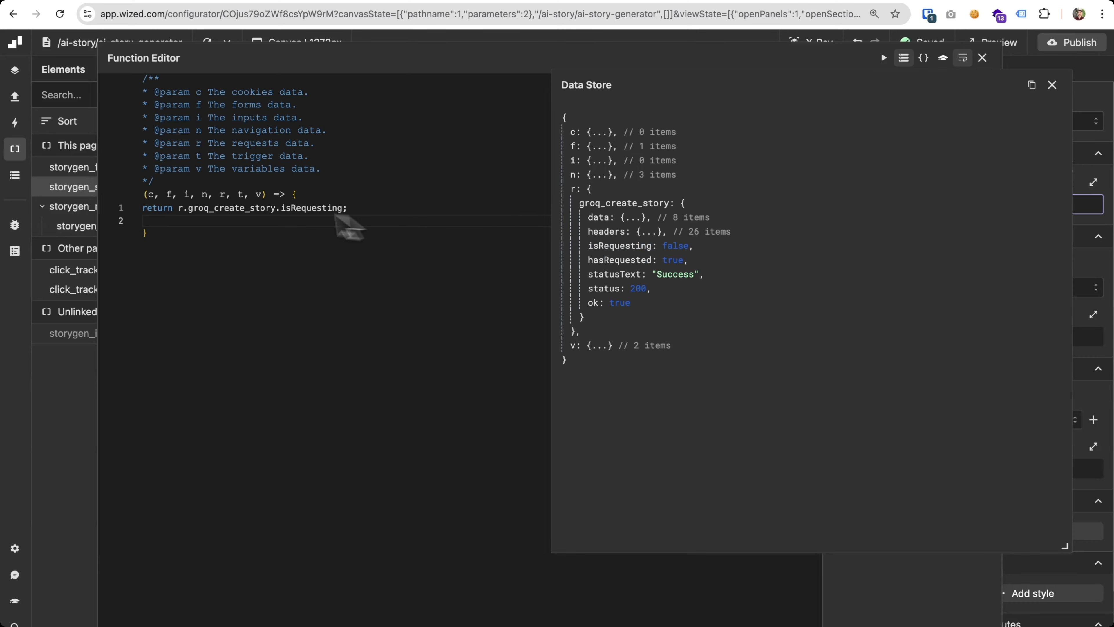
key(BackSpace)
click(1052, 84)
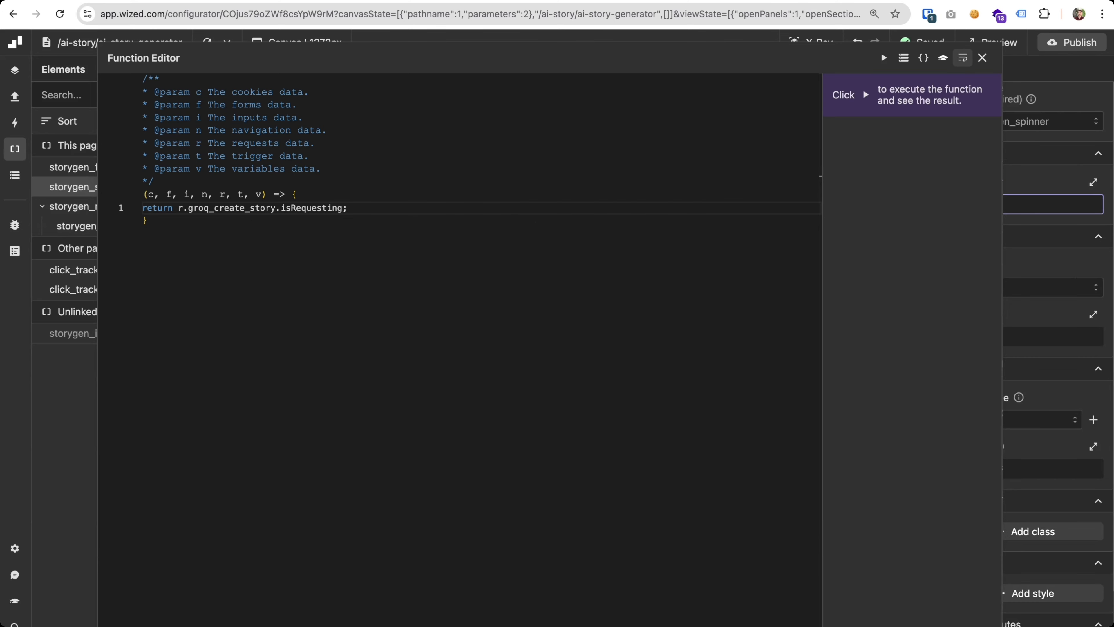
click(882, 57)
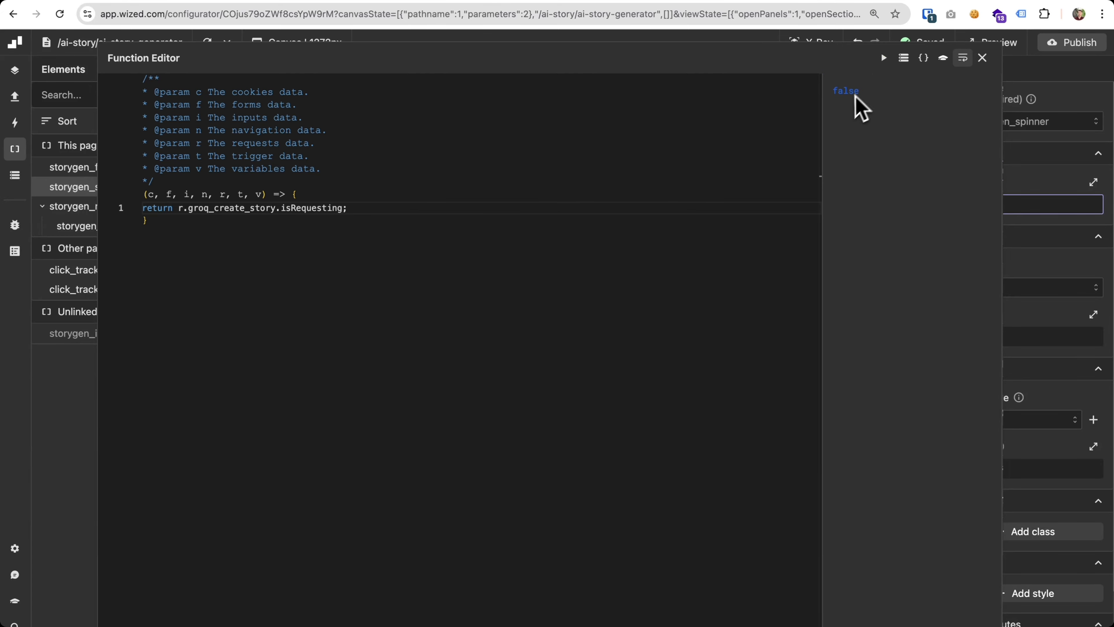
click(982, 57)
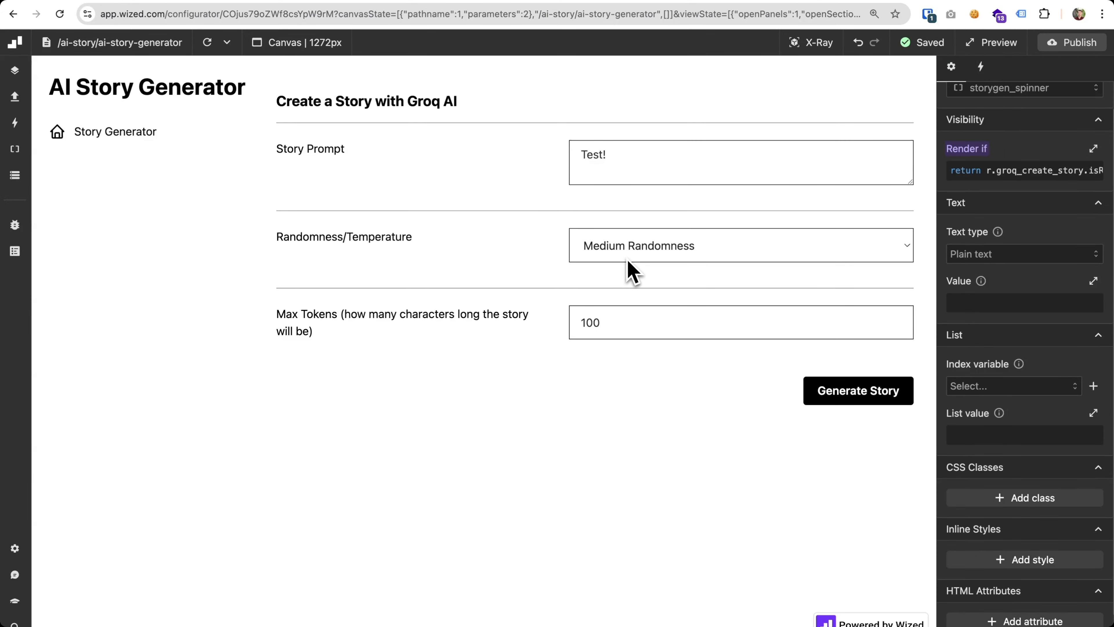
Reload the canvas, choose Medium Randomness, set Max Tokens to 100, and generate a story to test the spinner
click(207, 42)
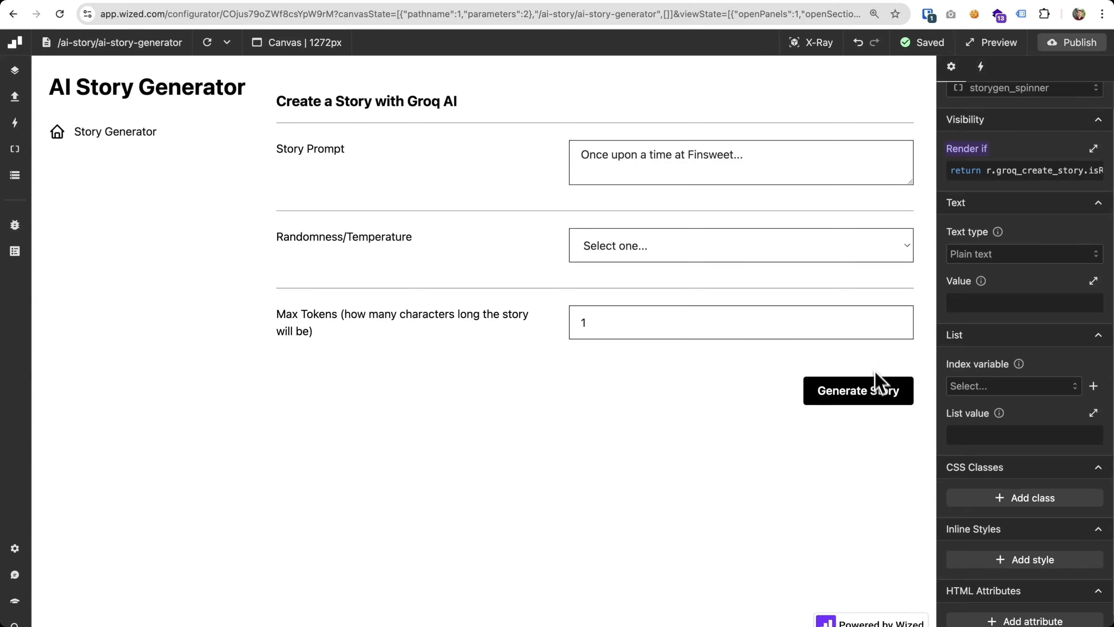
click(875, 388)
click(614, 248)
click(621, 280)
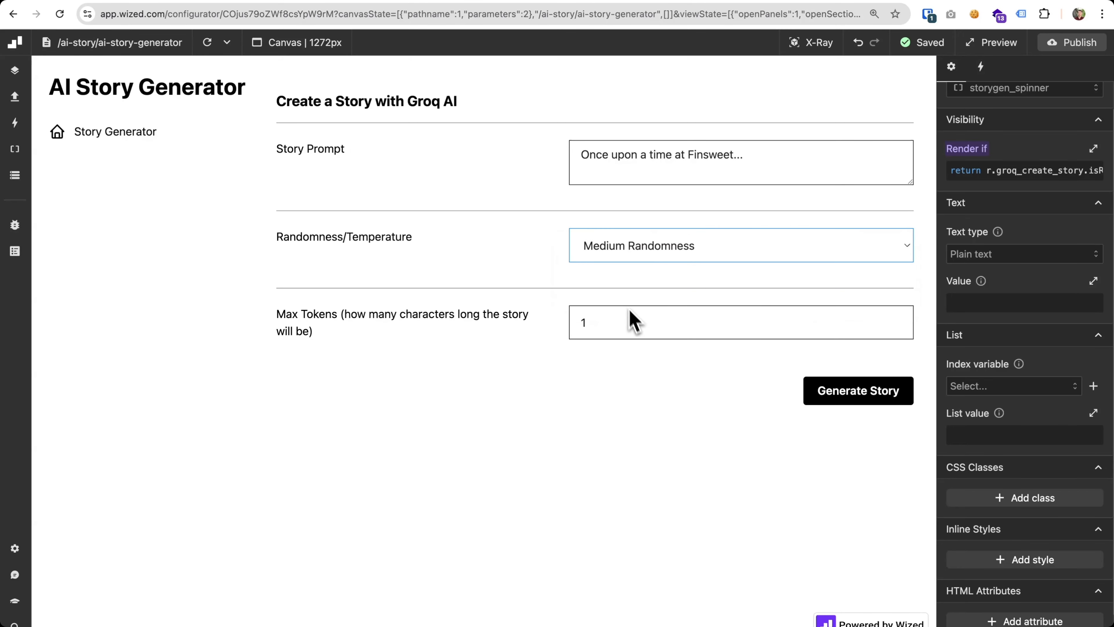
click(636, 325)
text(00)
click(823, 392)
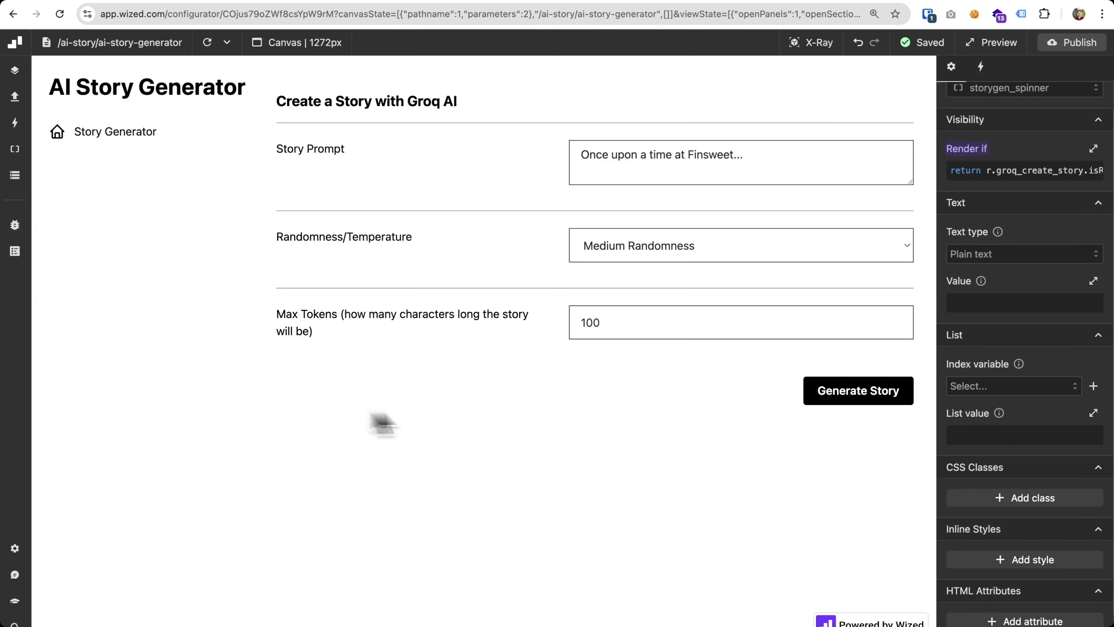
click(856, 401)
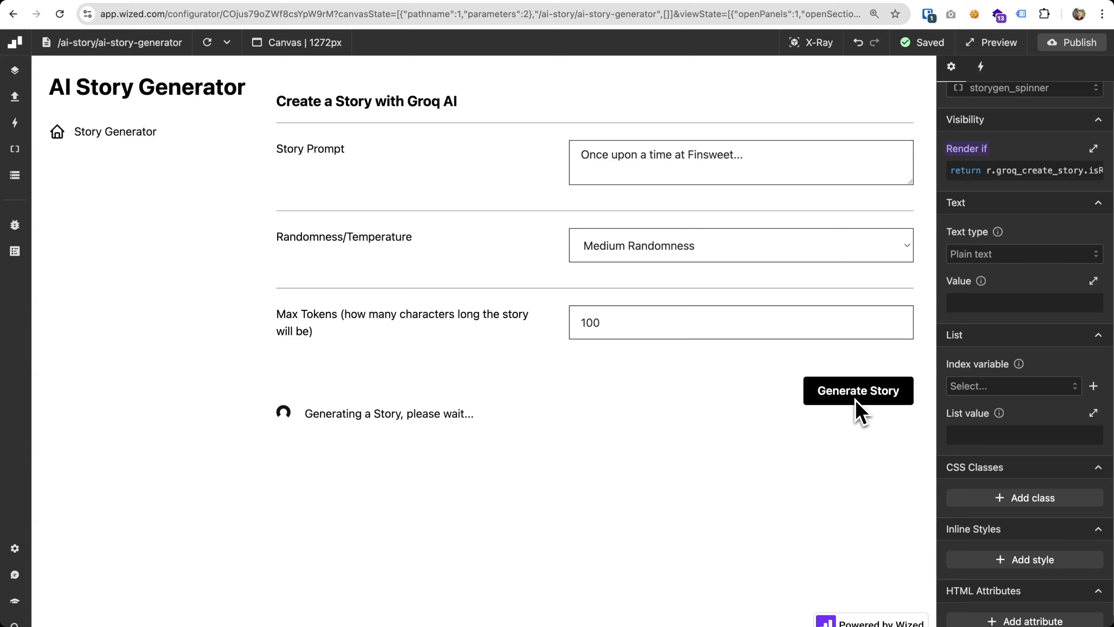
Set Max Tokens to 1000 and generate the story again to retest the spinner
click(697, 325)
text(0)
click(672, 403)
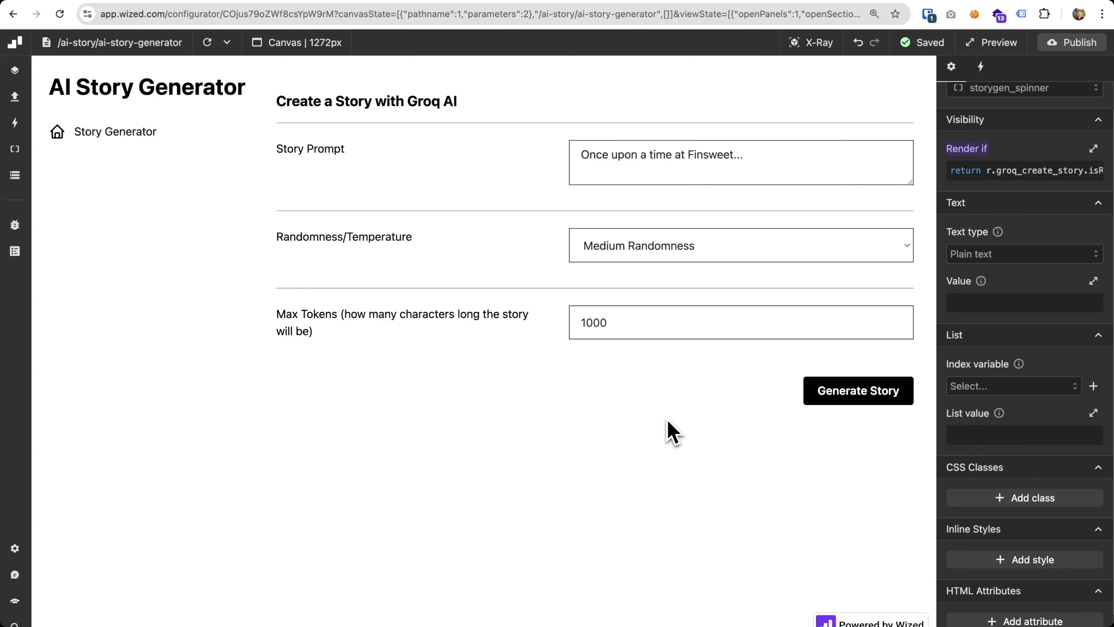
click(901, 396)
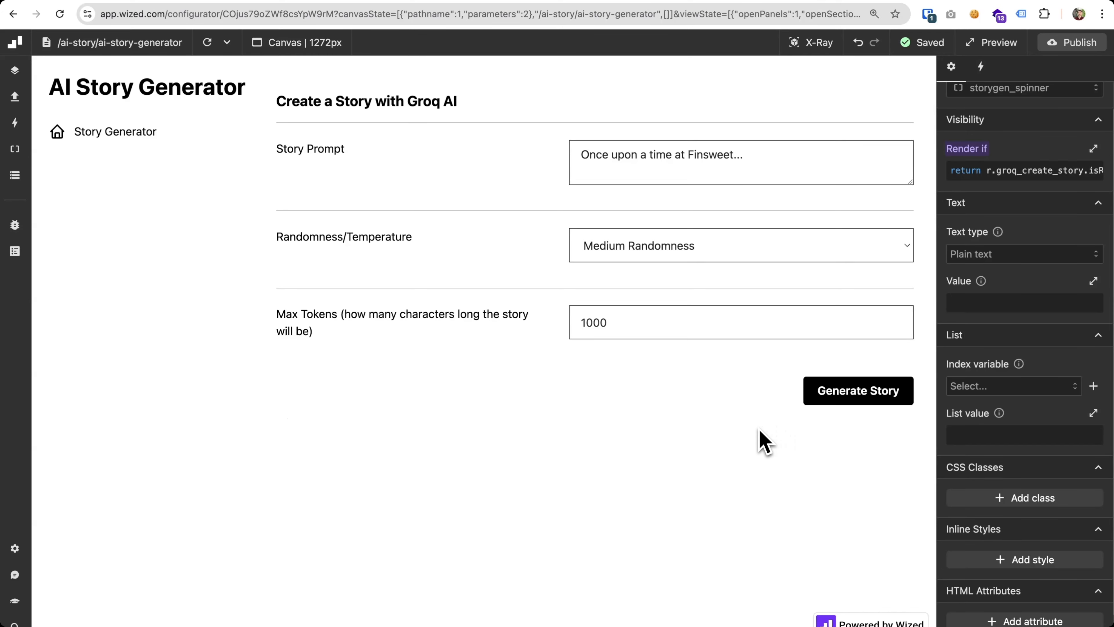
Review the Render if function of the storygen_spinner element
key(super)
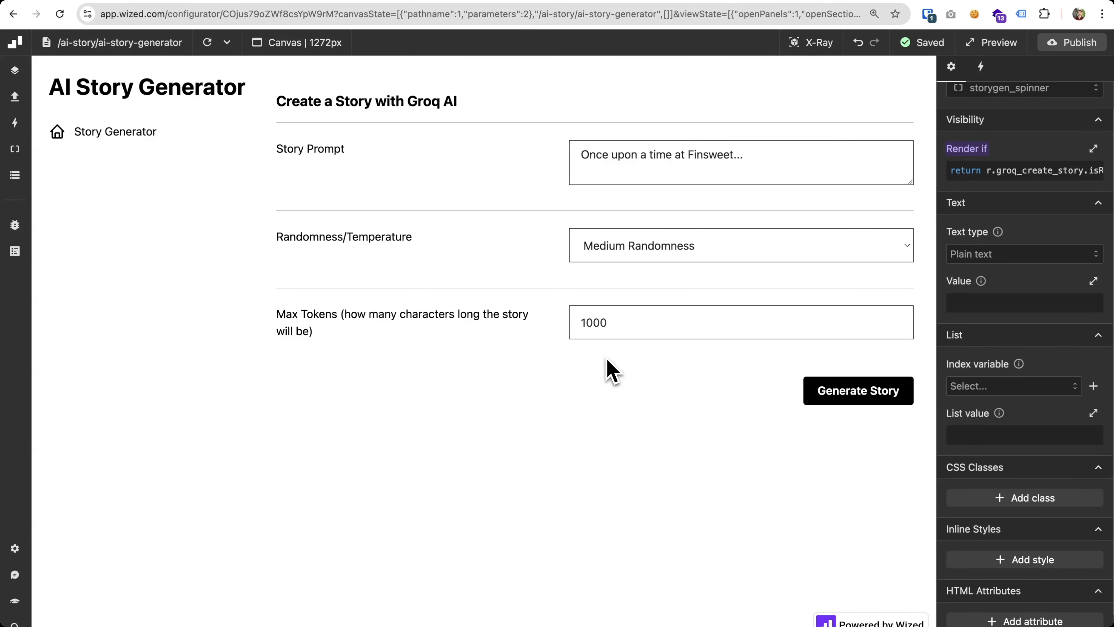
click(952, 173)
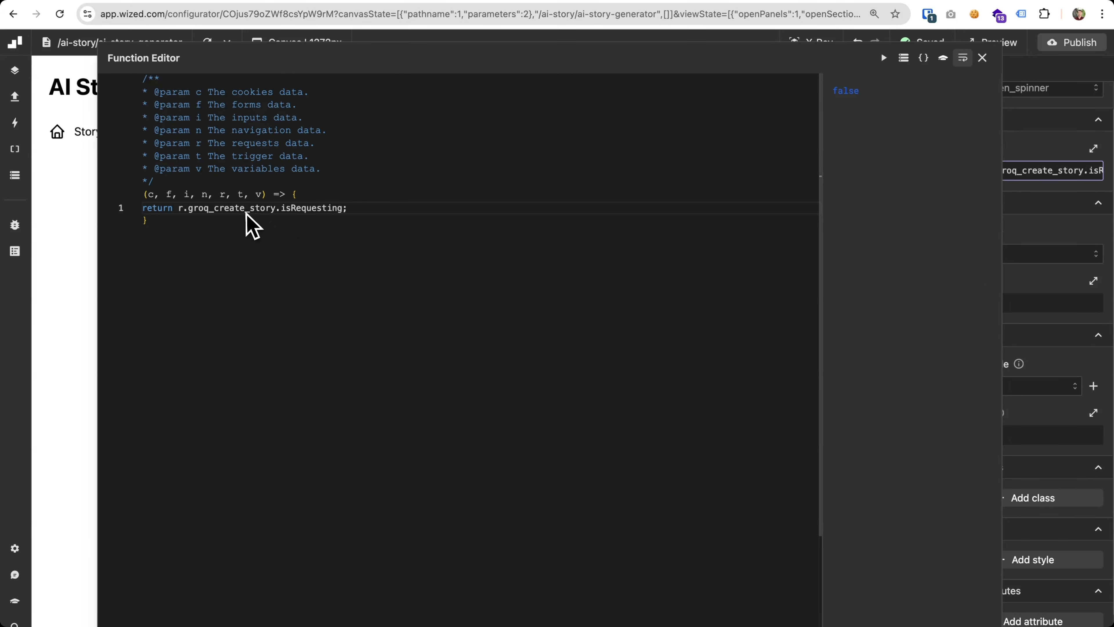
click(982, 58)
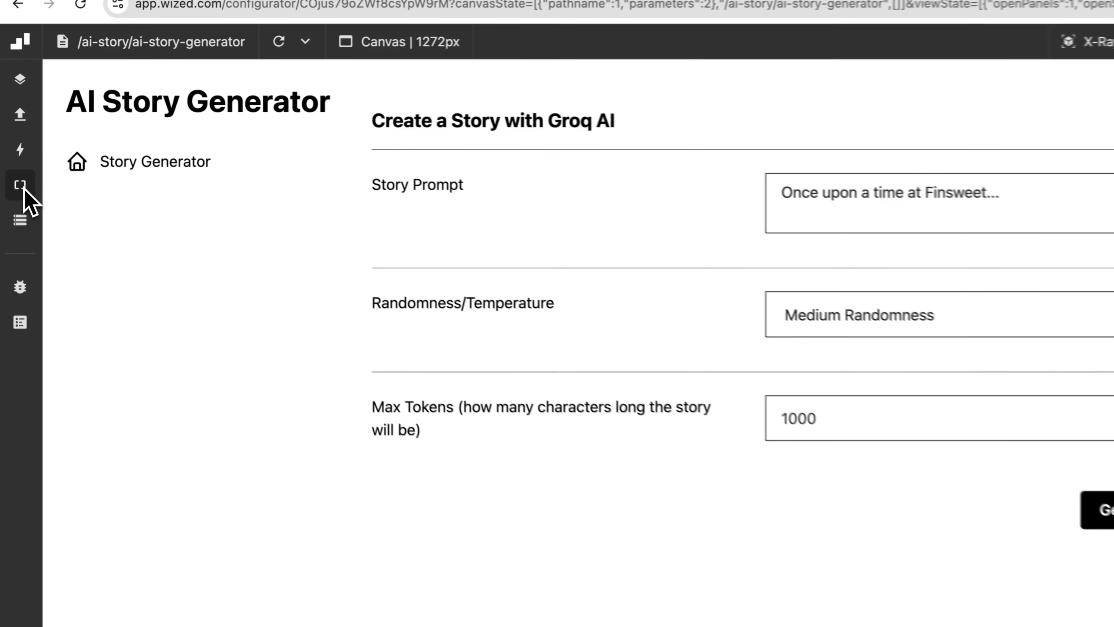
Set the Render if condition of the storygen_result_wrapper element to "return true;"
click(20, 187)
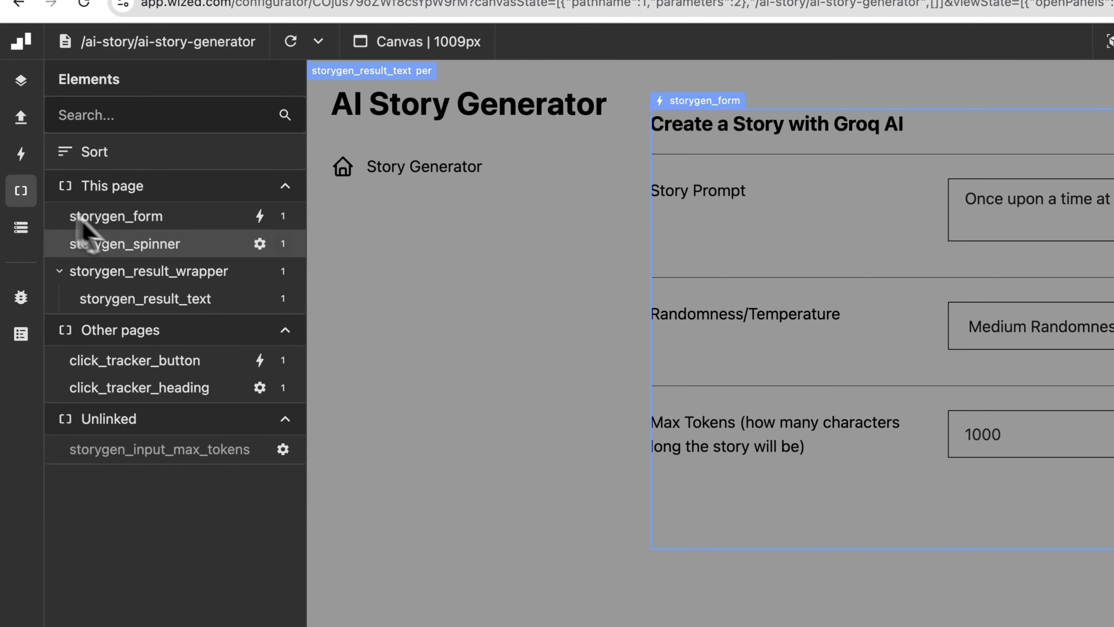
click(176, 274)
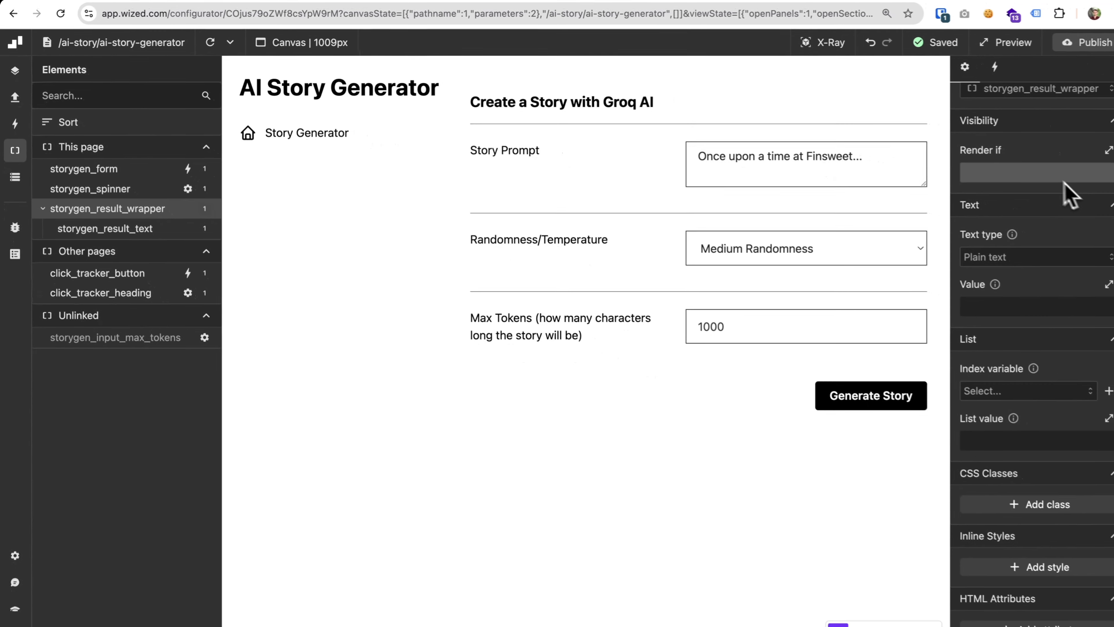
click(1040, 172)
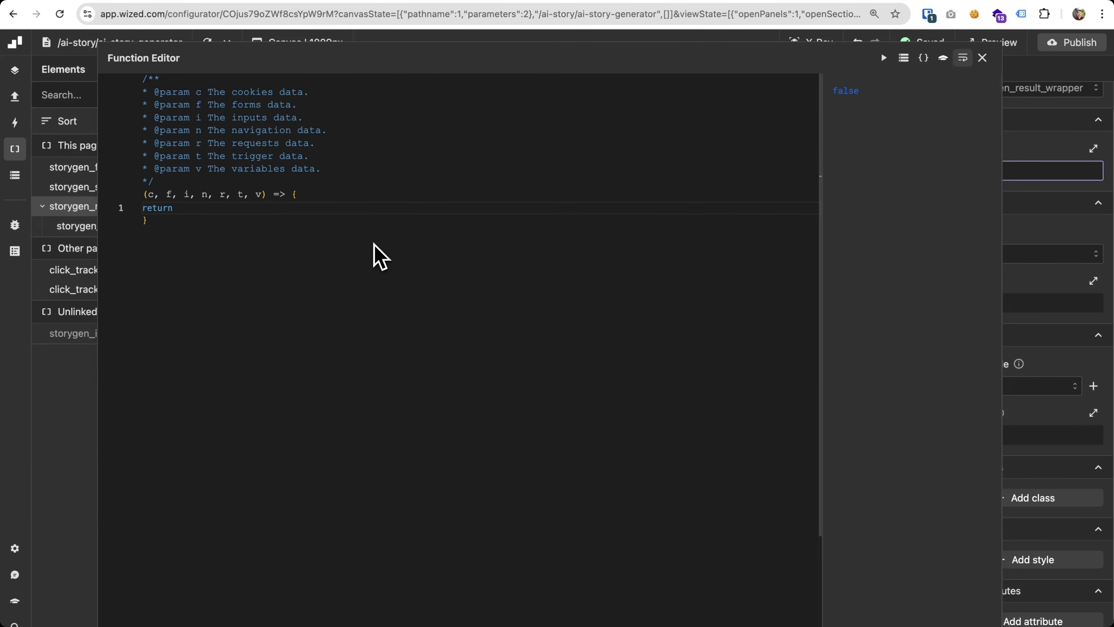
text(true;)
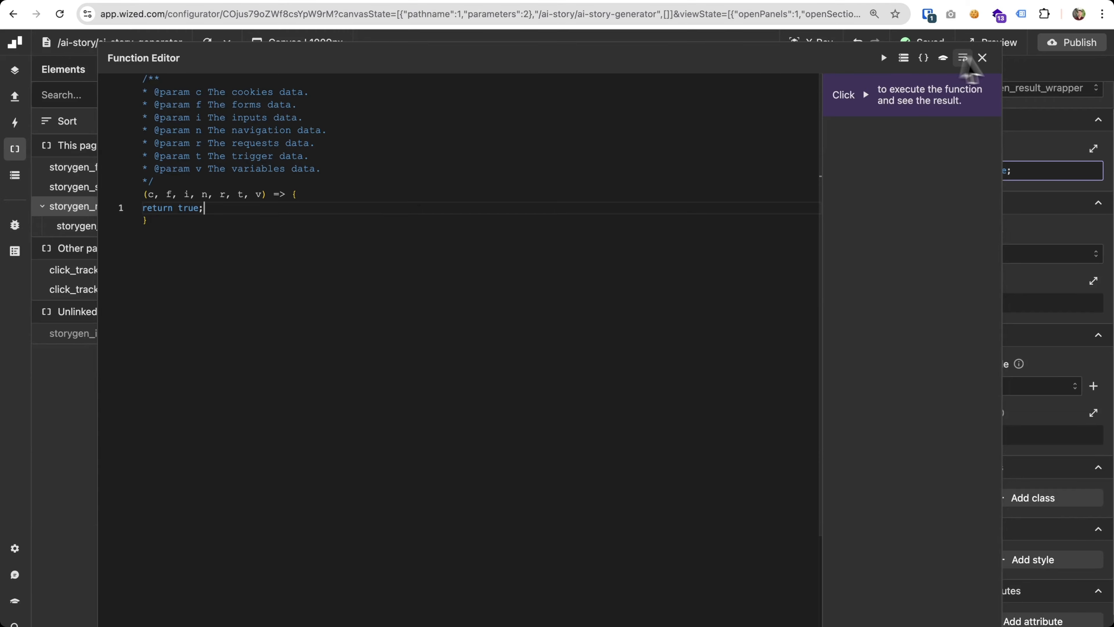
click(982, 57)
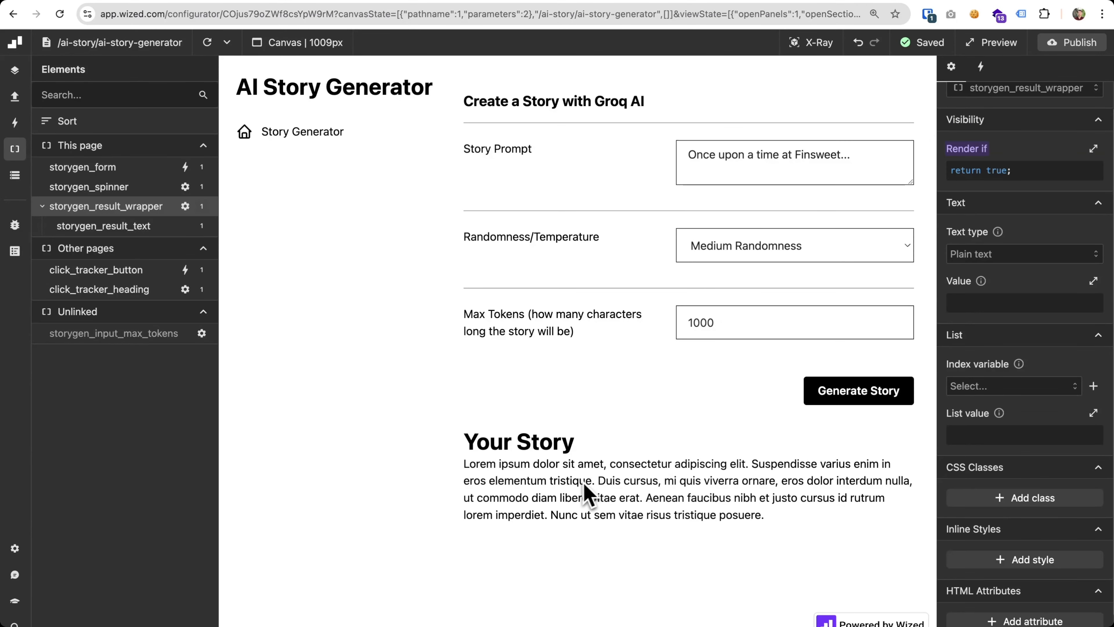
Replace the storygen_result_wrapper's Render if value with r.groq_generate_story.hasRequested as the returned condition
click(1008, 171)
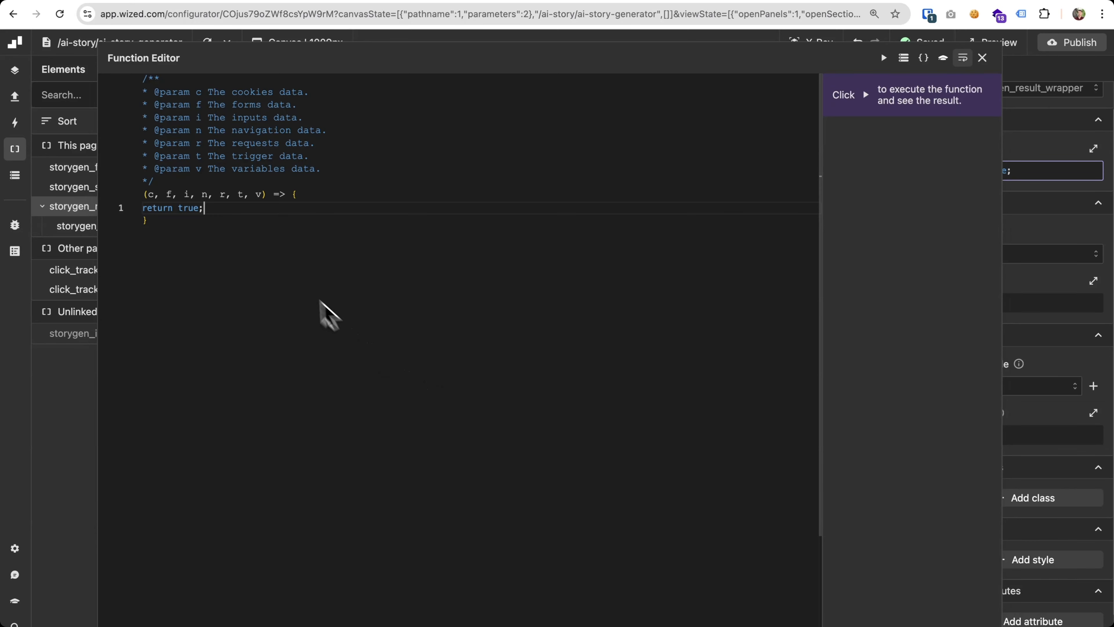
click(216, 227)
drag(204, 209, 179, 210)
key(BackSpace)
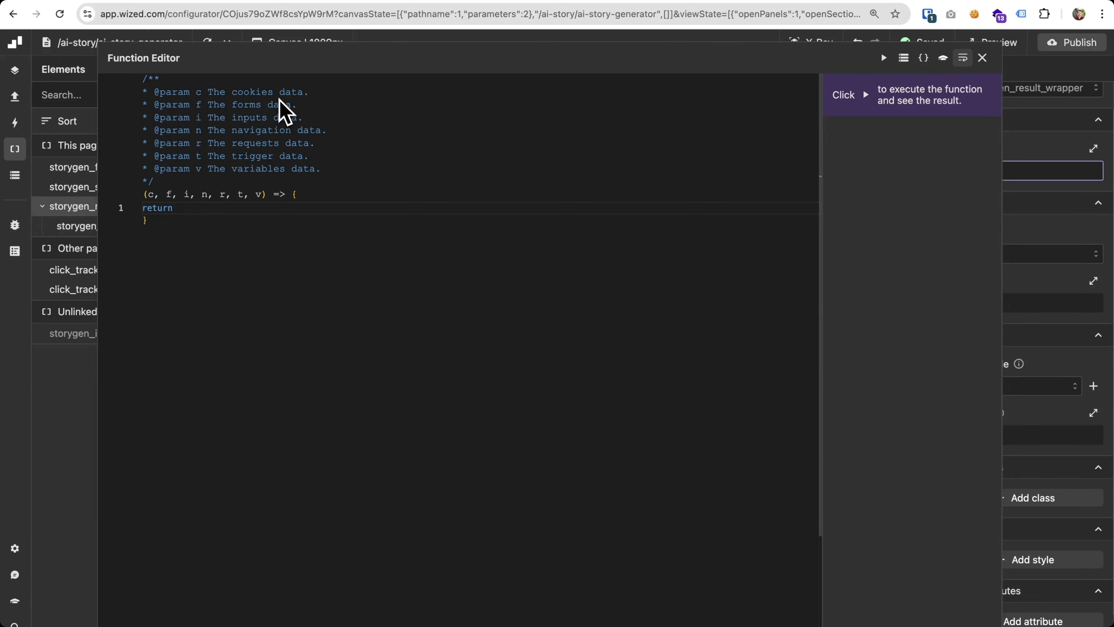
text(r.)
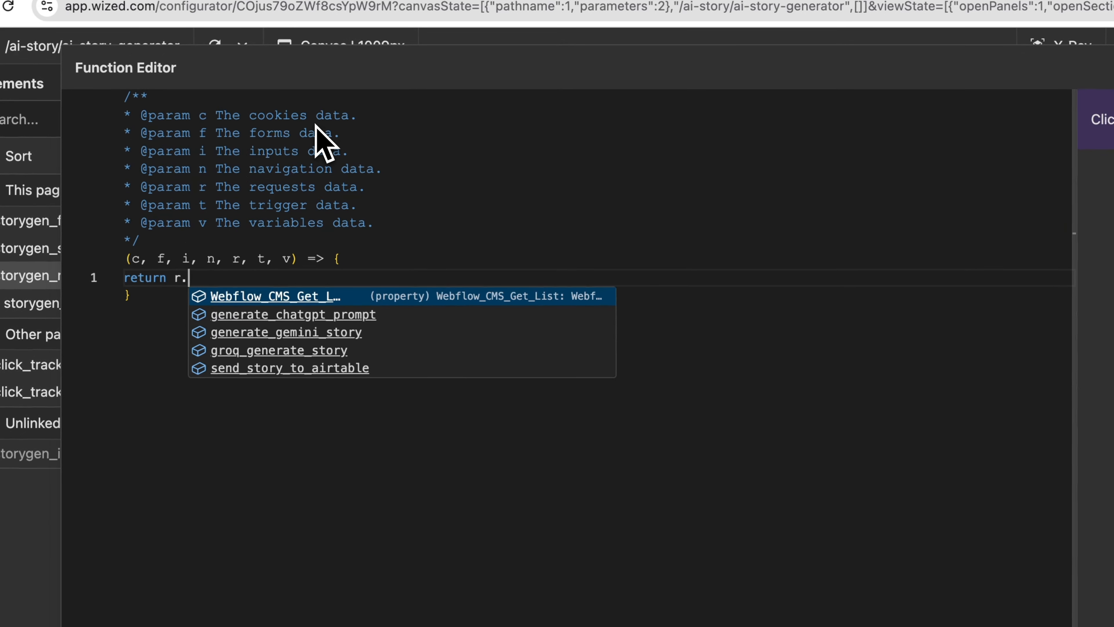
key(Down)
key(Down)
key(Down)
key(Return)
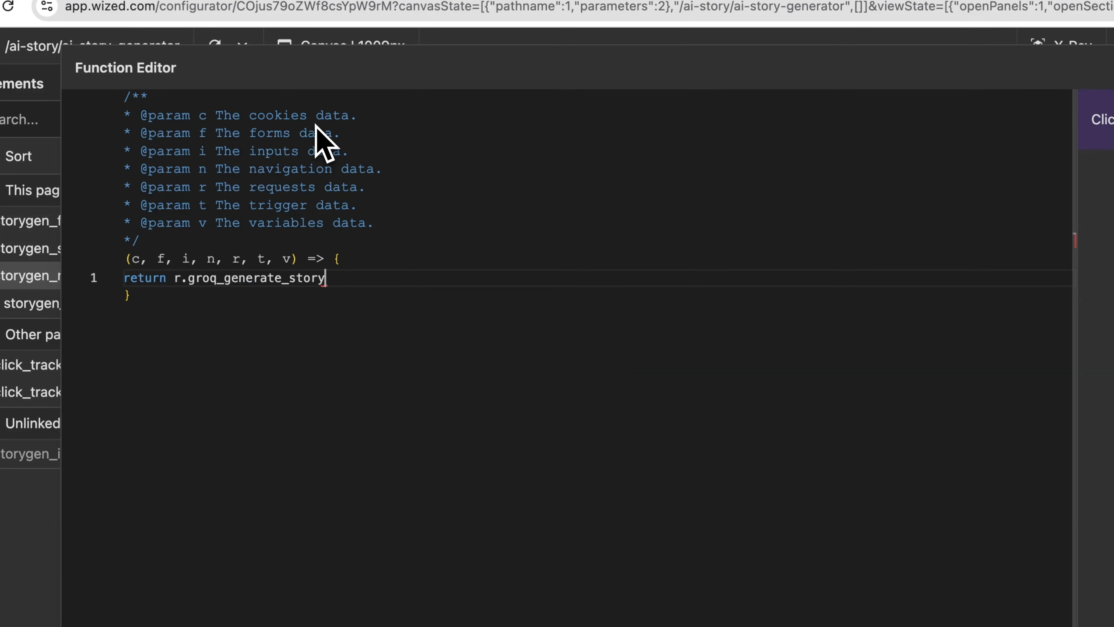
text(.)
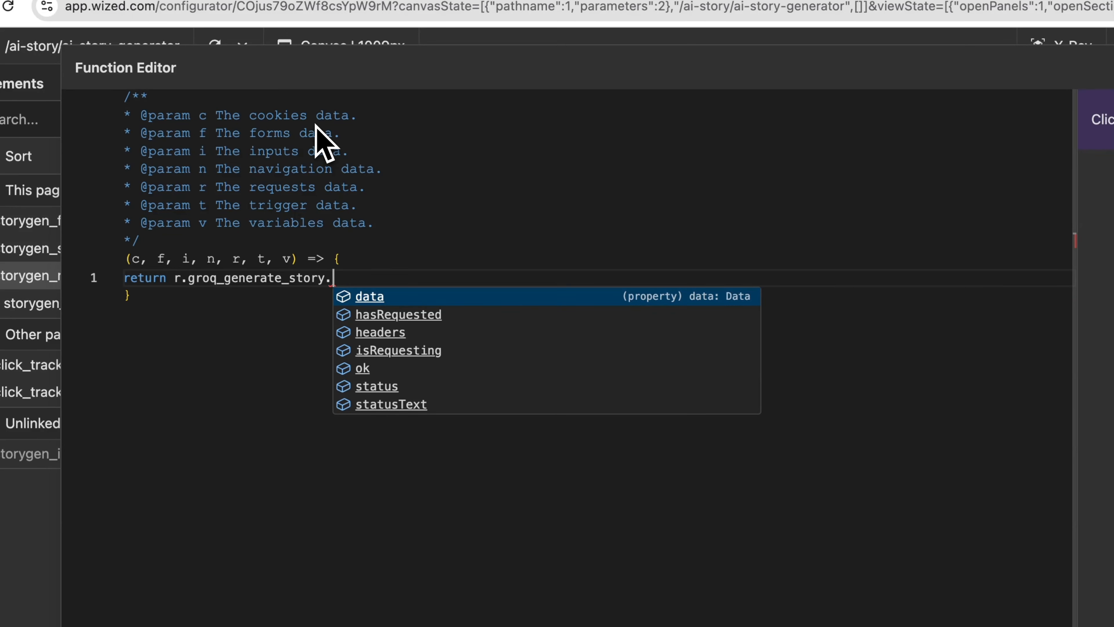
key(Down)
key(Return)
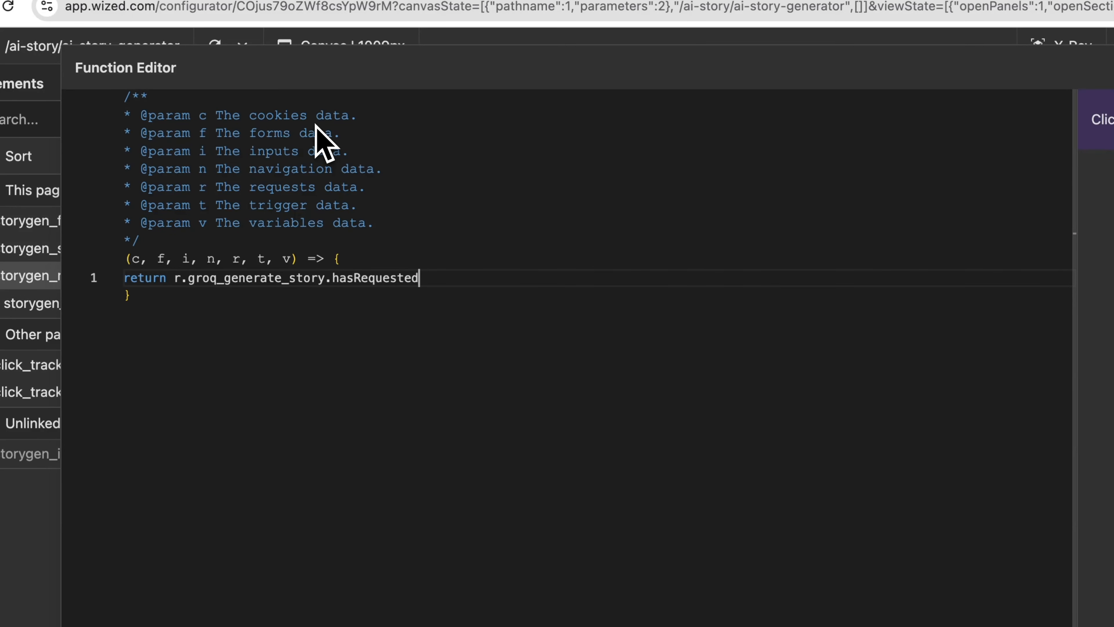